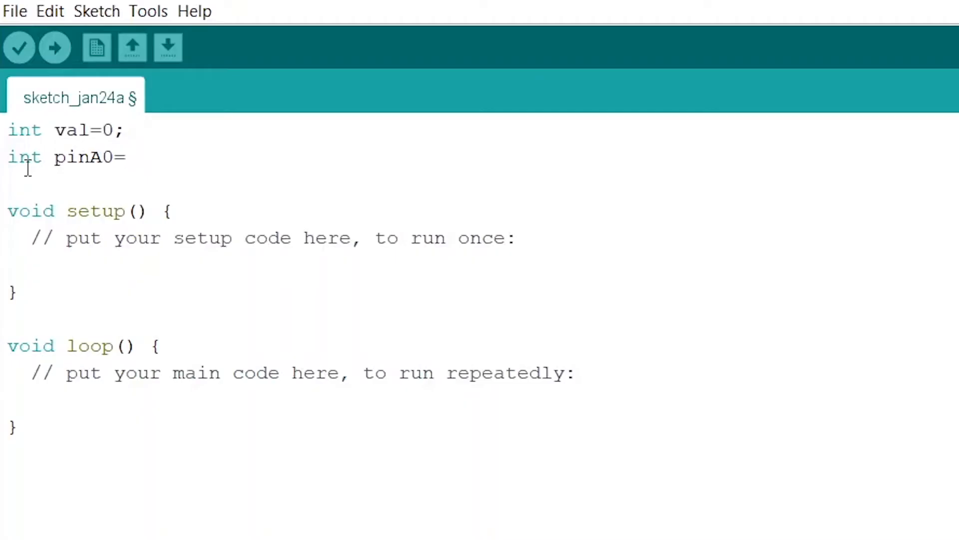
pyautogui.write(';')
# Step: Finish the A0 voltage-reading sketch and upload it to the Arduino board
pyautogui.press('Return')
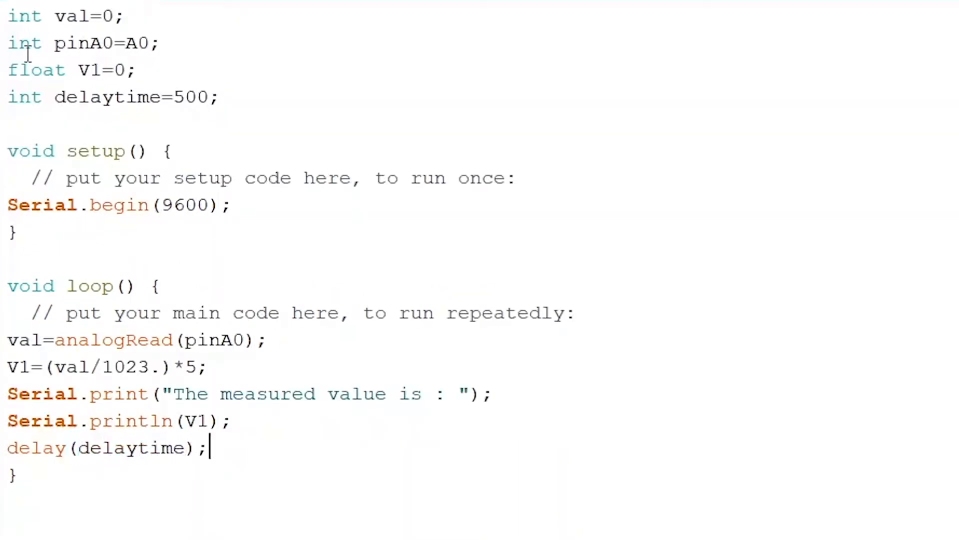
pyautogui.click(487, 48)
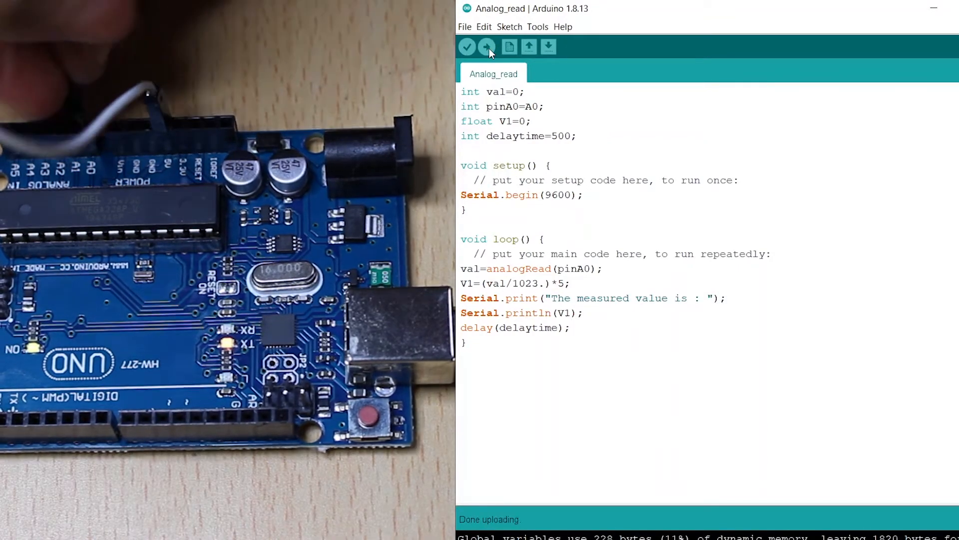
# Step: View the printed voltage readings in the Serial Monitor
pyautogui.hotkey('ctrl', 'shift', 'm')
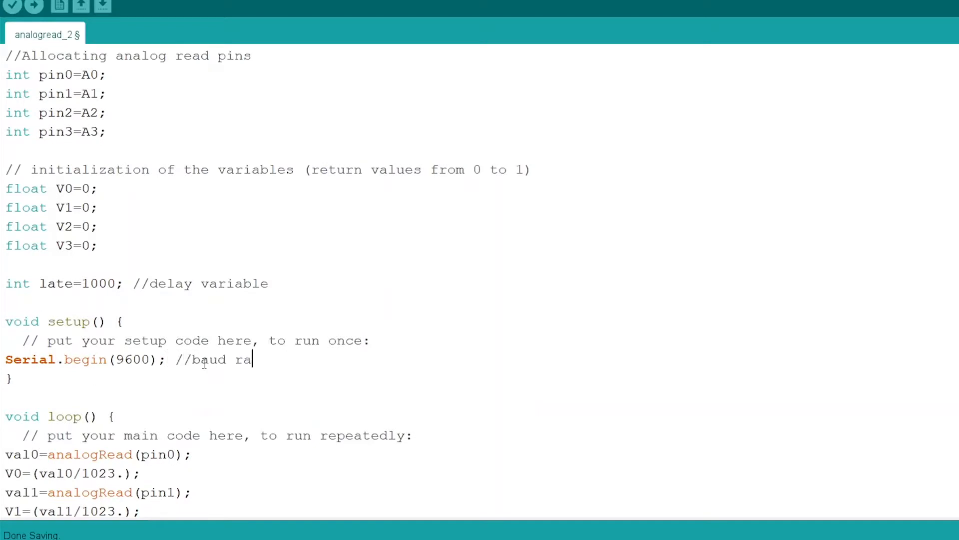
pyautogui.scroll(-2, 203, 361)
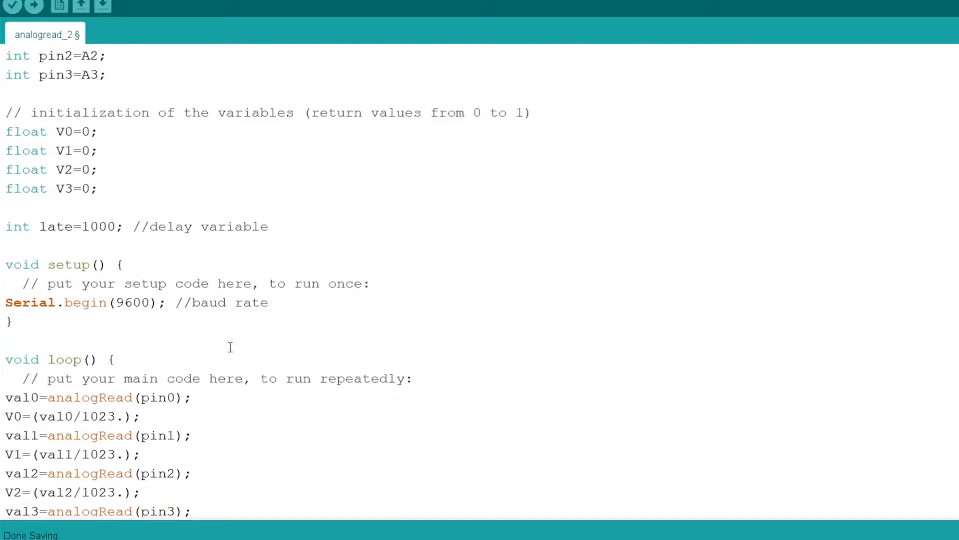
pyautogui.scroll(-2, 230, 346)
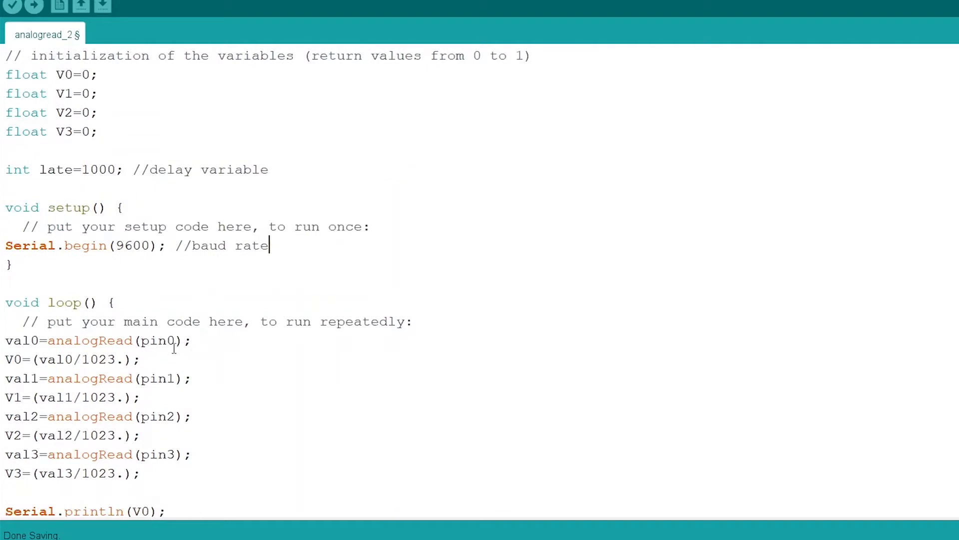
pyautogui.scroll(-2, 33, 344)
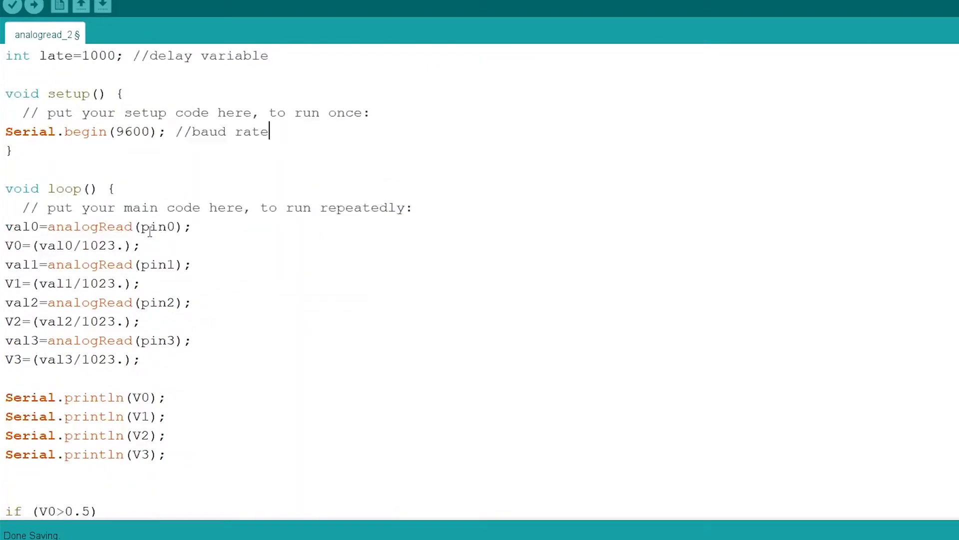
# Step: Highlight the pin0 scaling lines and the 'Water level 100%' print line to explain them
pyautogui.moveTo(145, 248); pyautogui.dragTo(4, 227)
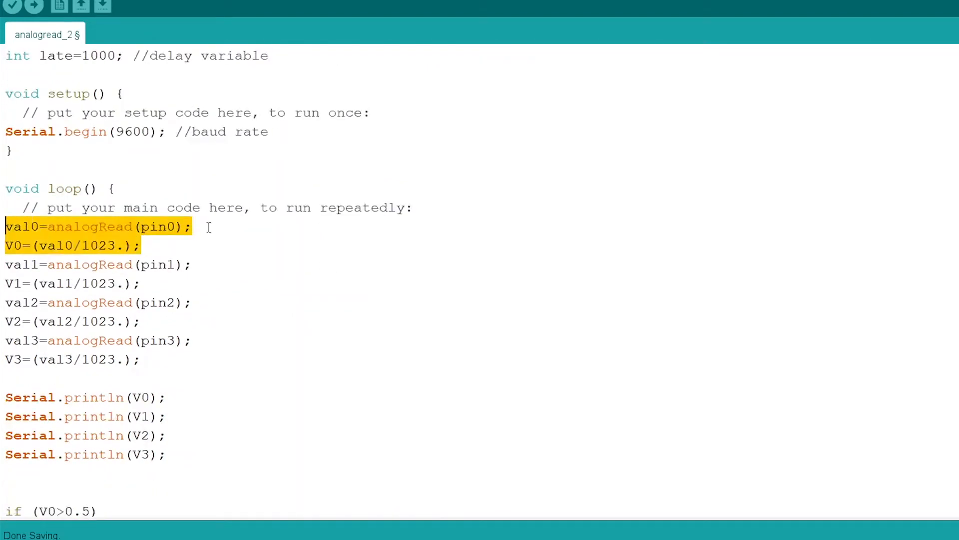
pyautogui.click(205, 359)
pyautogui.scroll(-4, 205, 360)
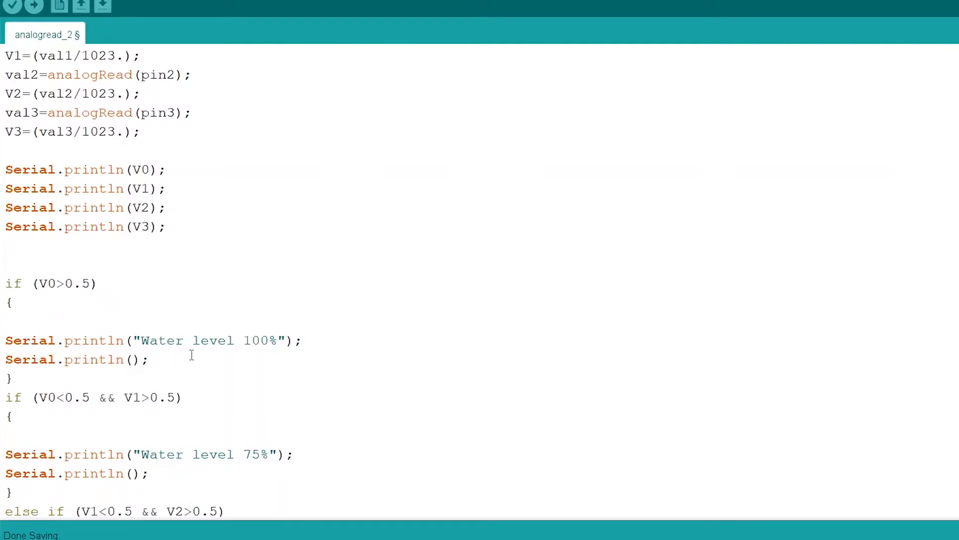
pyautogui.moveTo(306, 341); pyautogui.dragTo(48, 336)
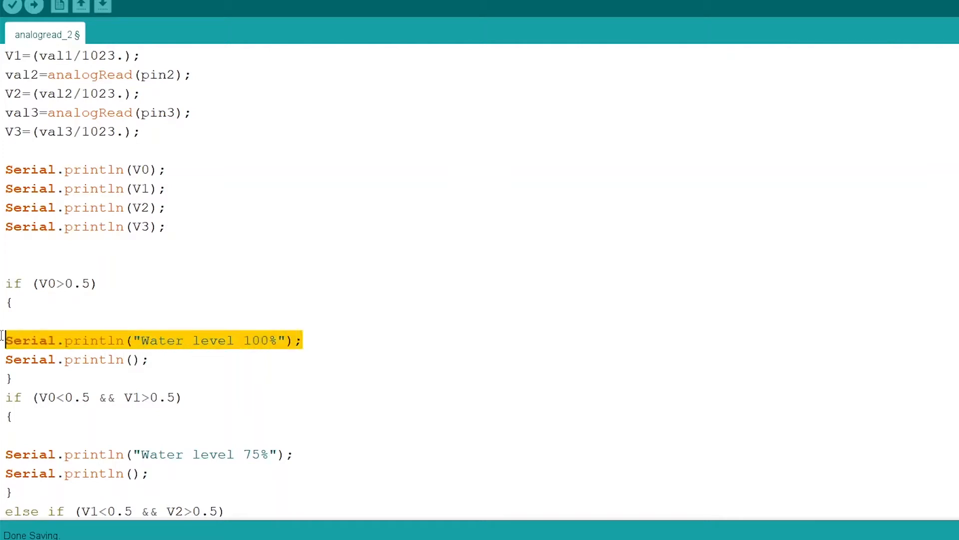
pyautogui.click(225, 379)
pyautogui.scroll(-3, 225, 389)
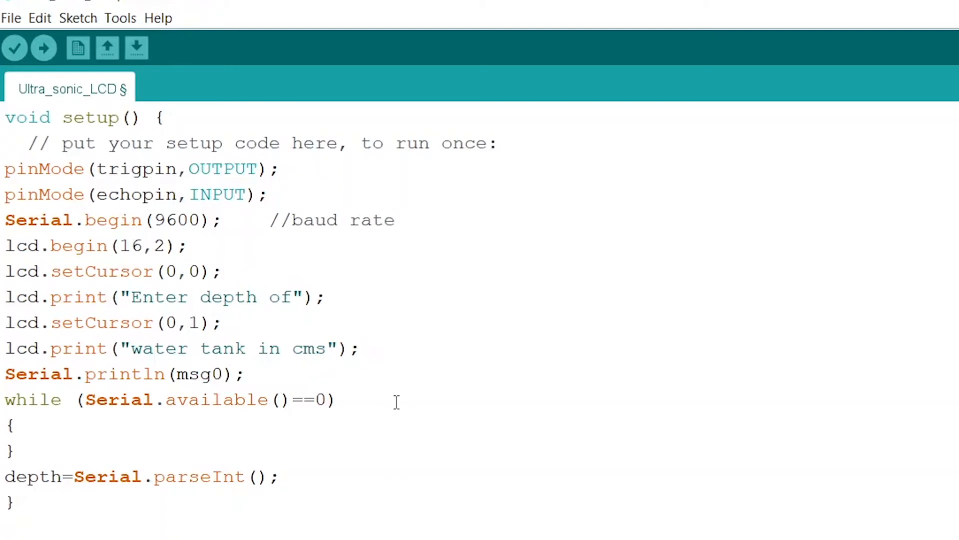
# Step: Highlight the d= distance calculation line before annotating it
pyautogui.moveTo(246, 476); pyautogui.dragTo(5, 476)
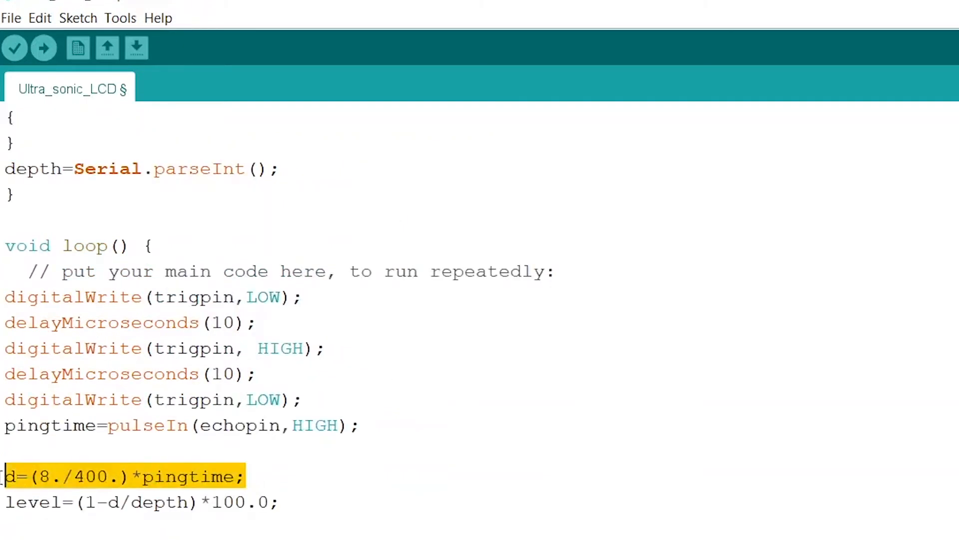